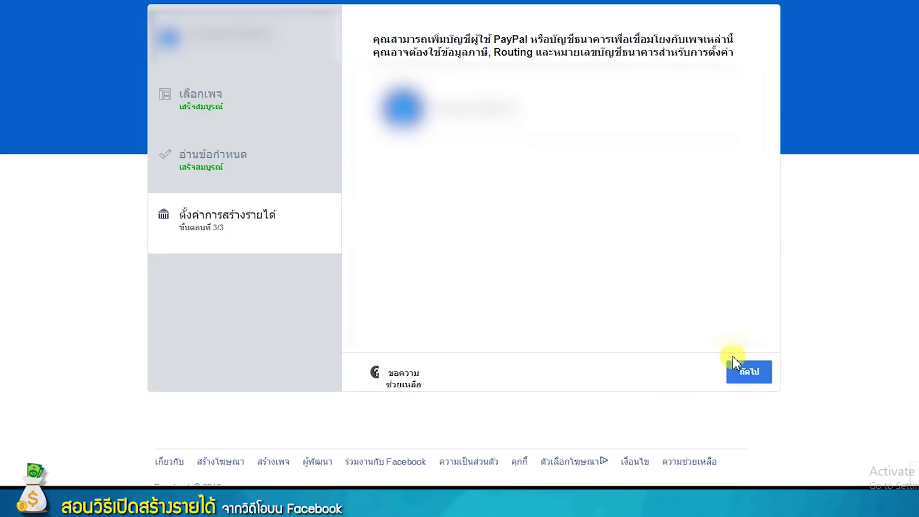
# - Start the payout setup with ไทย (Thailand) as the country and เฉพาะบุคคล (individual) as the business type
pyautogui.click(758, 374)
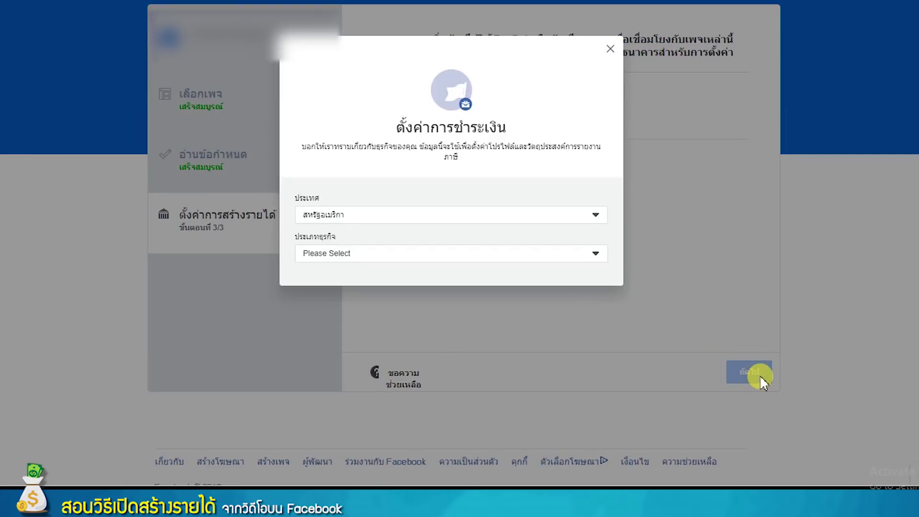
pyautogui.click(568, 214)
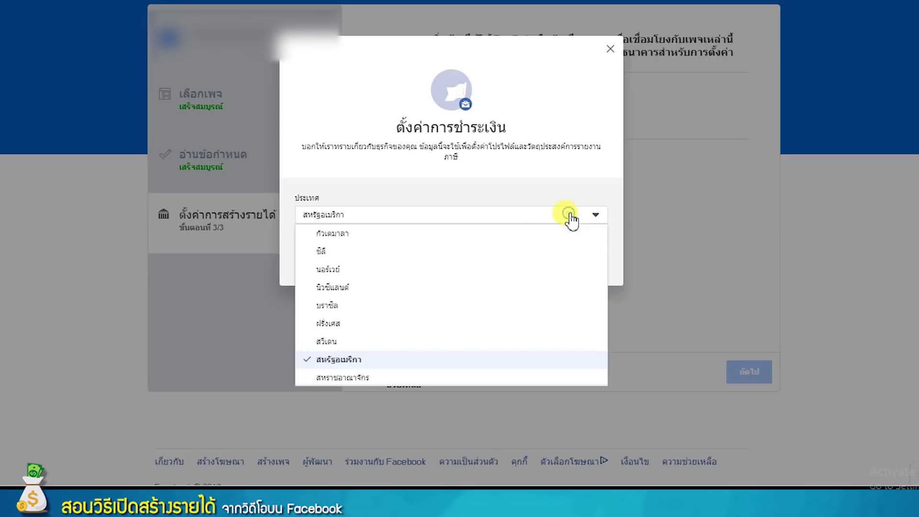
pyautogui.scroll(-5, 428, 287)
pyautogui.scroll(-1, 426, 306)
pyautogui.click(361, 358)
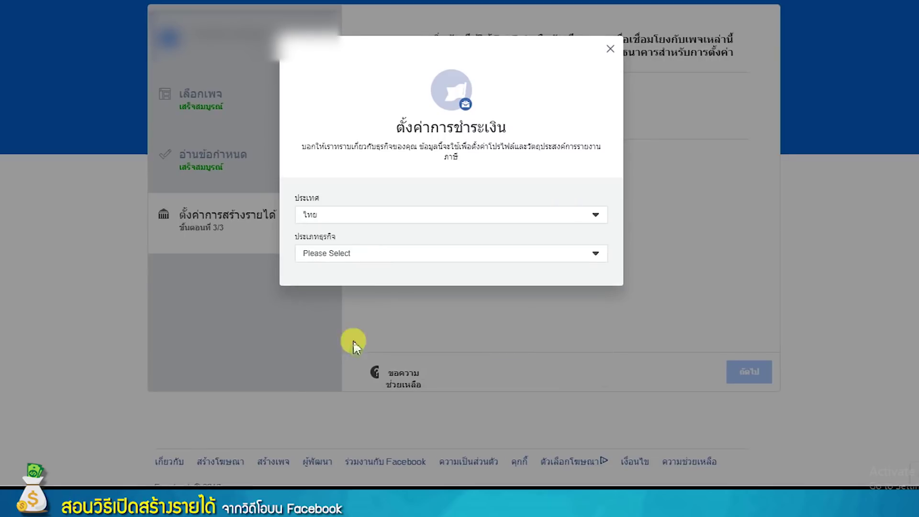
pyautogui.click(382, 257)
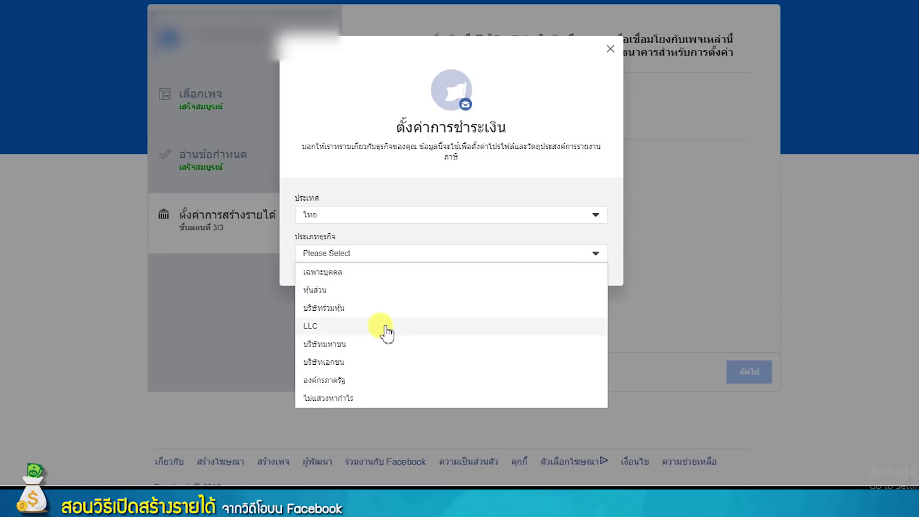
pyautogui.click(358, 280)
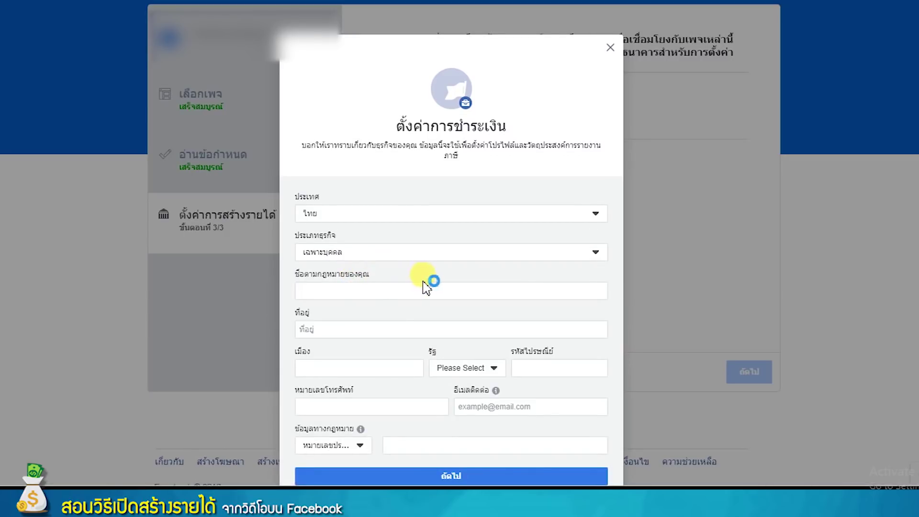
# - Check which identification types the legal information (ข้อมูลทางกฎหมาย) field of the payout form offers
pyautogui.scroll(-2, 426, 287)
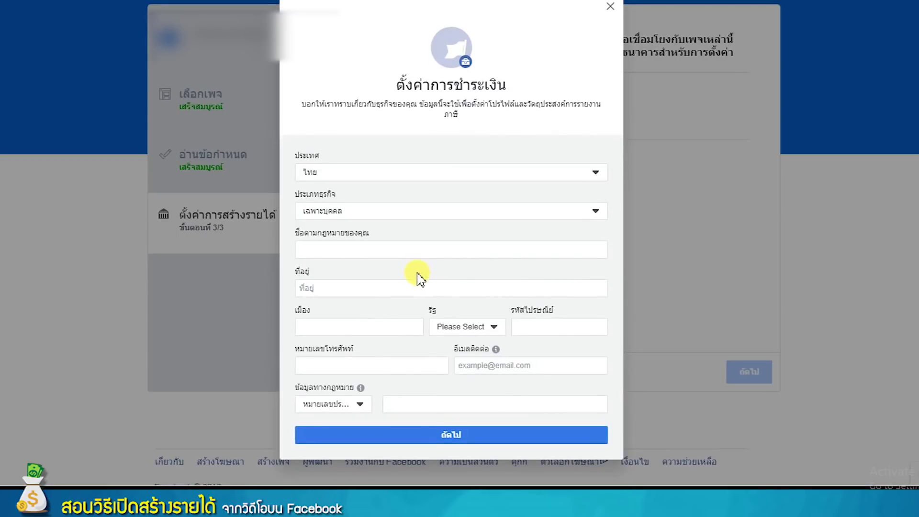
pyautogui.click(358, 404)
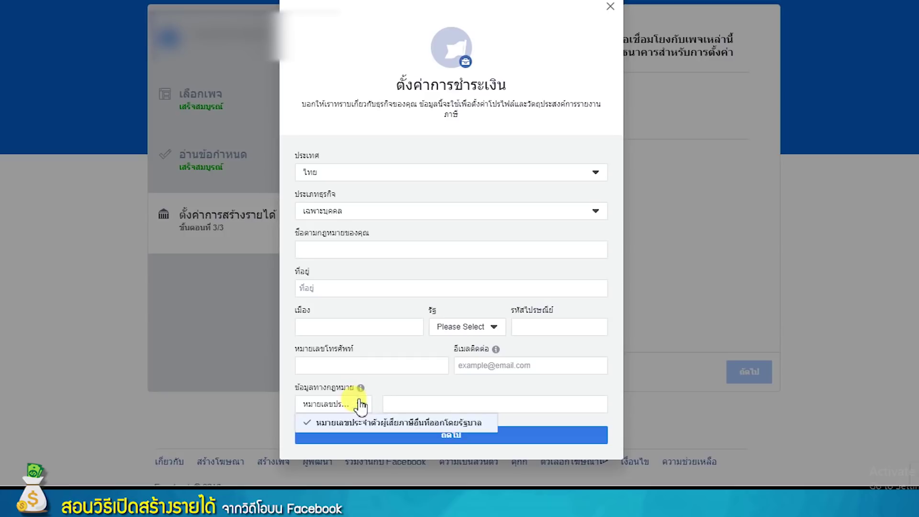
pyautogui.click(359, 404)
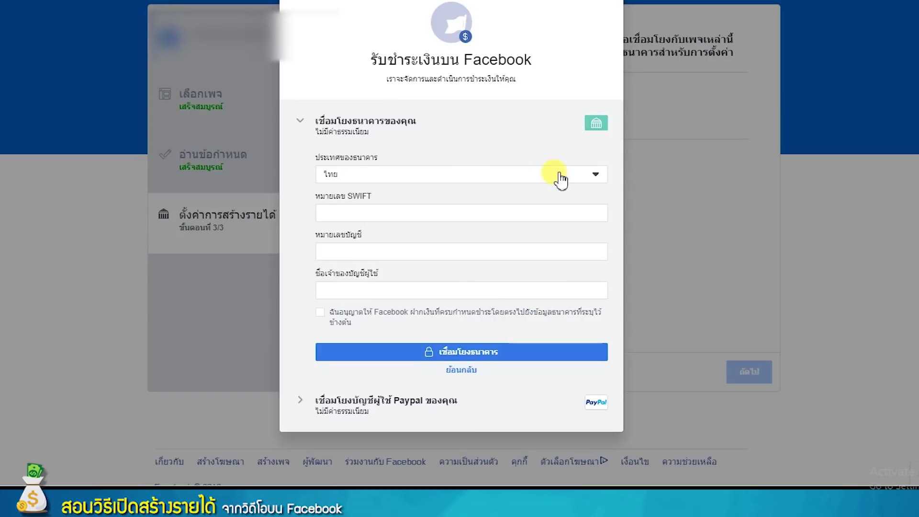
# - Select ไทย (Thailand) as the bank's country and go to the SWIFT number field
pyautogui.click(567, 178)
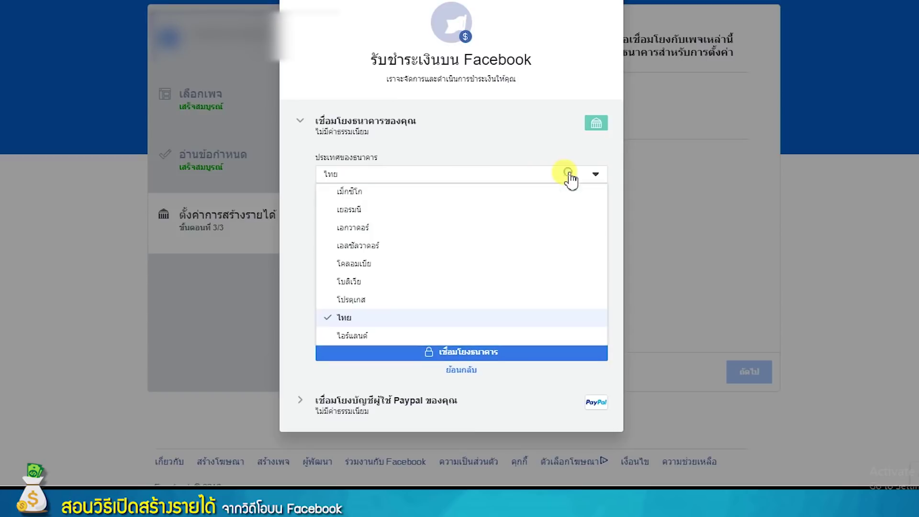
pyautogui.click(443, 320)
pyautogui.click(426, 212)
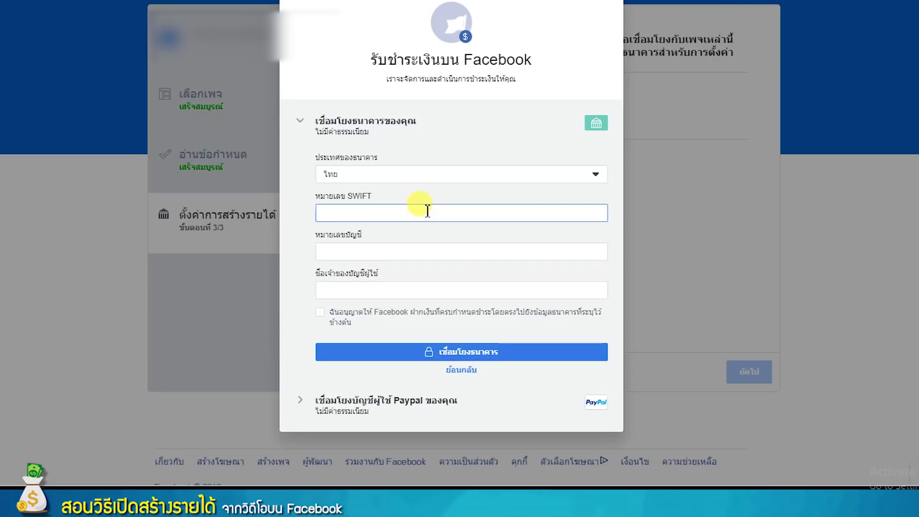
pyautogui.moveTo(376, 196); pyautogui.dragTo(309, 201)
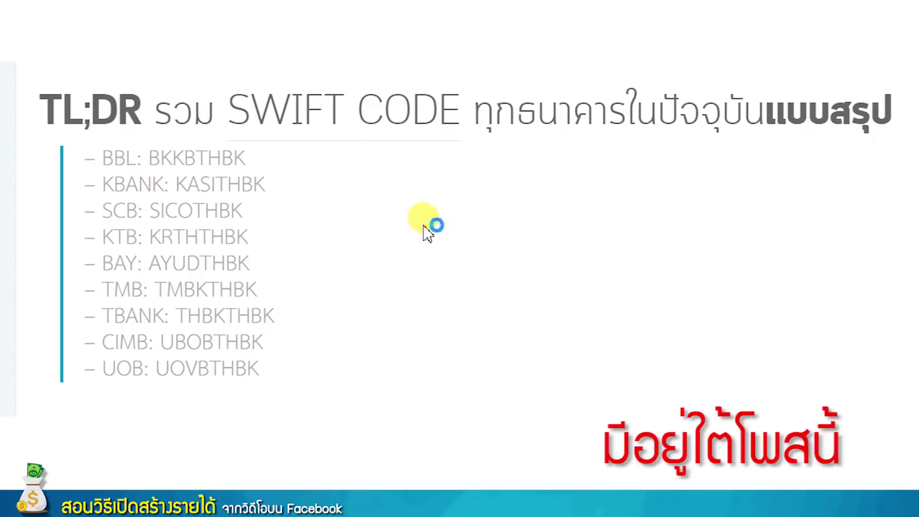
# - Copy KBANK's SWIFT code KASITHBK from the web page listing the banks' SWIFT codes
pyautogui.moveTo(328, 205); pyautogui.dragTo(189, 180)
pyautogui.click(319, 191)
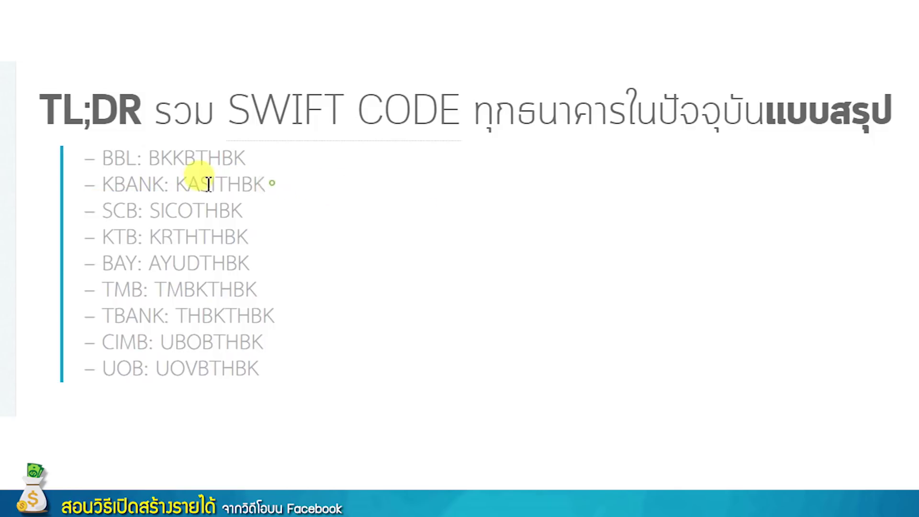
pyautogui.moveTo(268, 184); pyautogui.dragTo(172, 180)
pyautogui.click(307, 189)
pyautogui.moveTo(266, 184); pyautogui.dragTo(176, 181)
pyautogui.hotkey('ctrl', 'c')
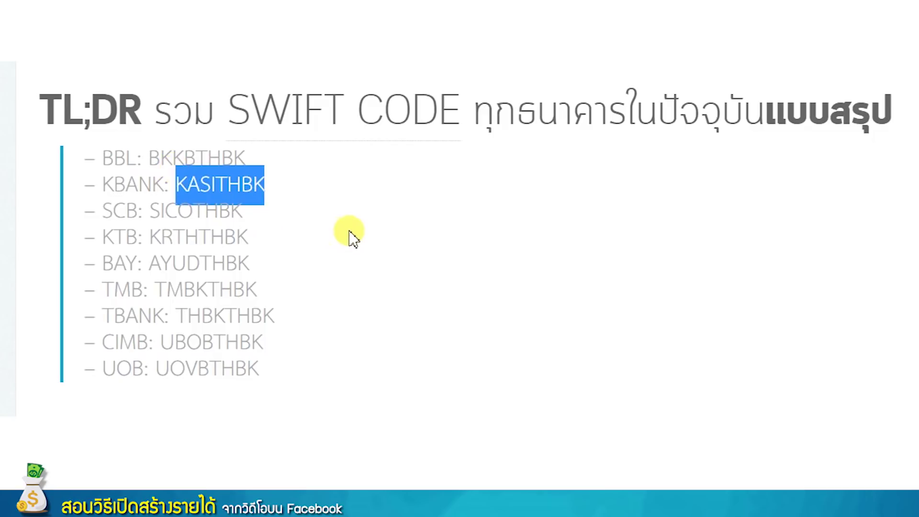
# - Paste the copied KBANK SWIFT code into the bank form's SWIFT number field
pyautogui.click(423, 226)
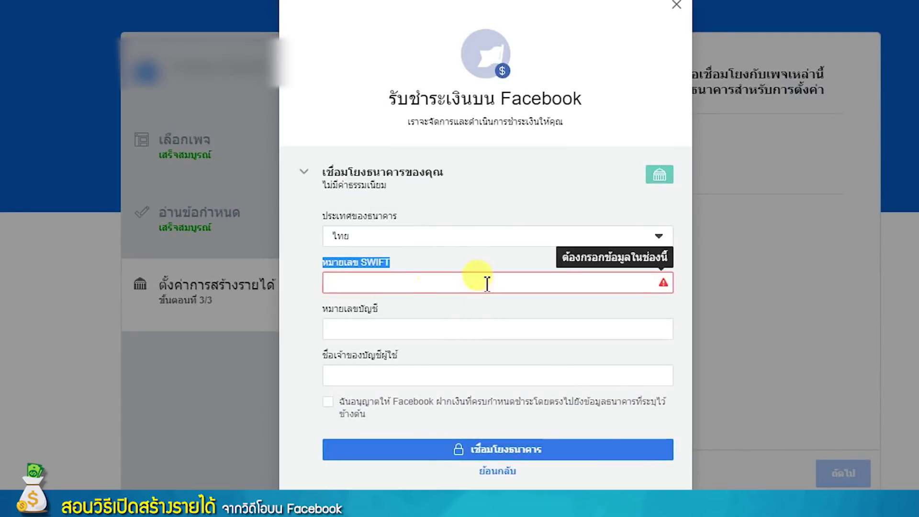
pyautogui.click(486, 282)
pyautogui.hotkey('ctrl', 'v')
pyautogui.click(502, 314)
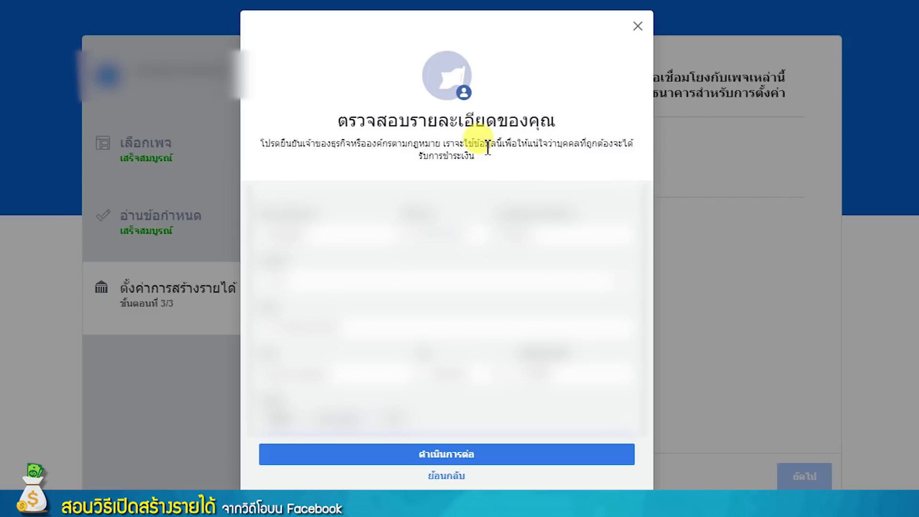
# - Confirm the legal owner's details and finish the payout account setup
pyautogui.click(347, 446)
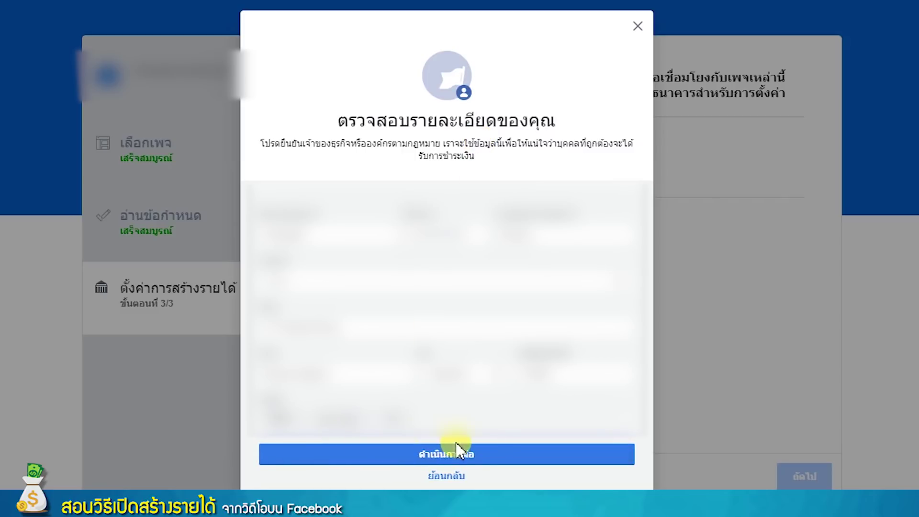
pyautogui.click(502, 456)
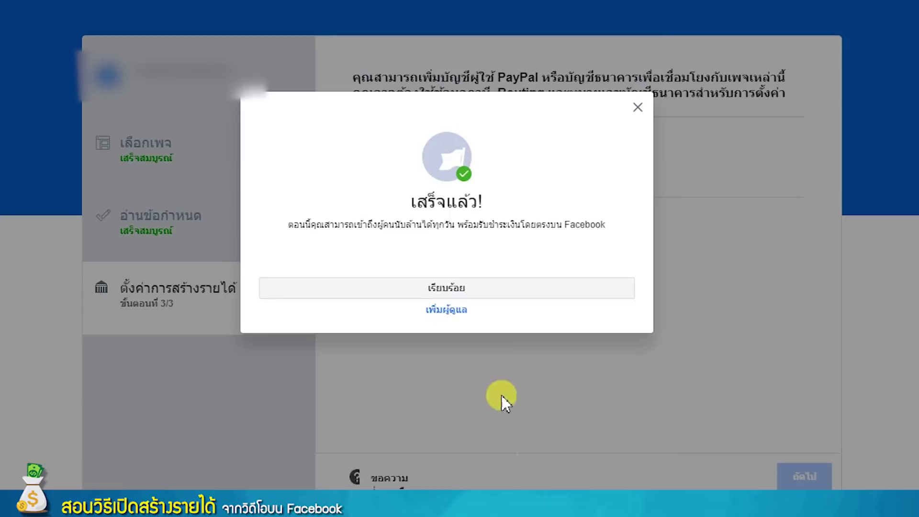
pyautogui.click(475, 290)
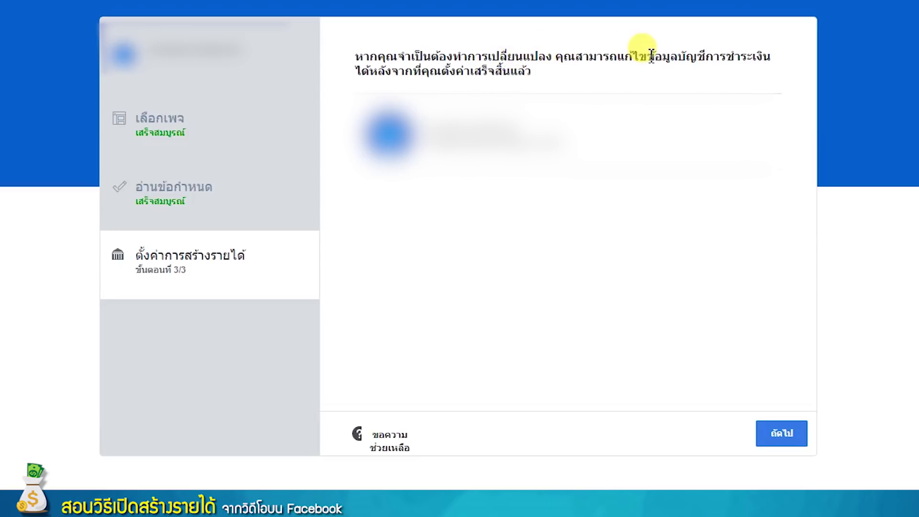
# - Continue with ads placed in all eligible videos and submit all videos for review
pyautogui.click(777, 436)
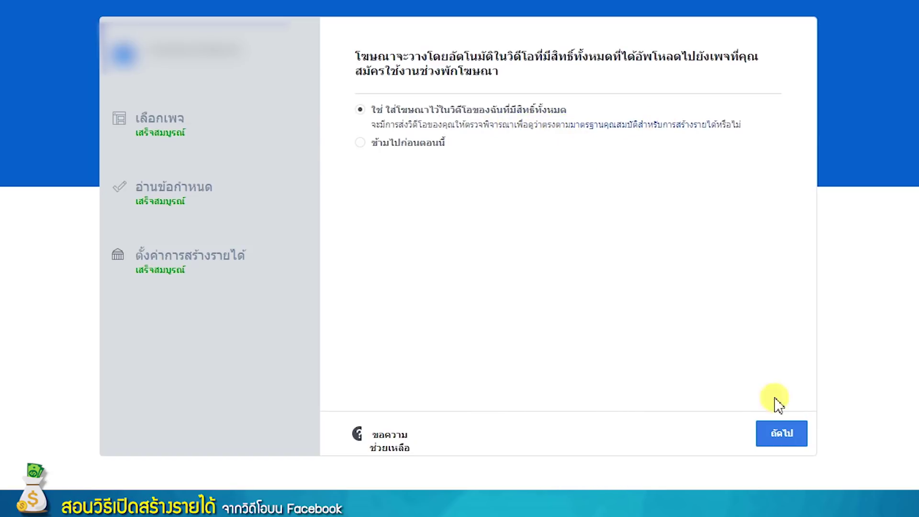
pyautogui.click(798, 438)
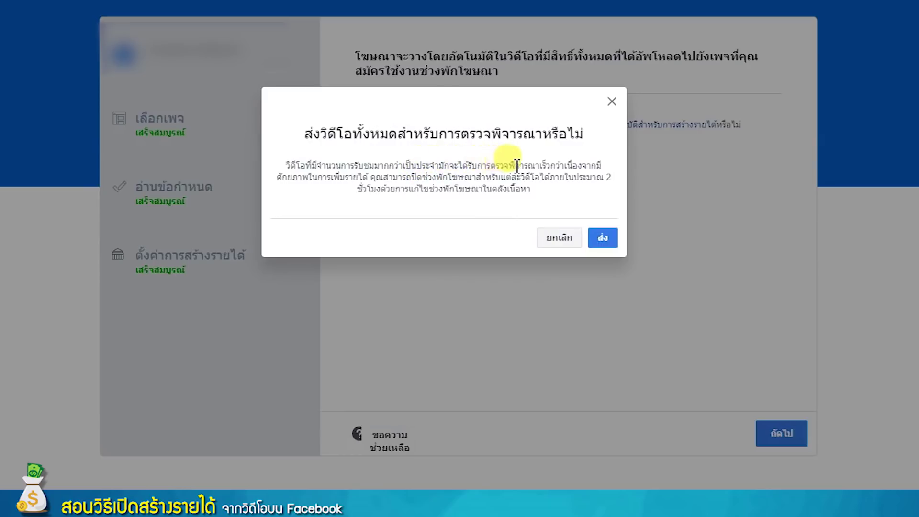
pyautogui.click(604, 242)
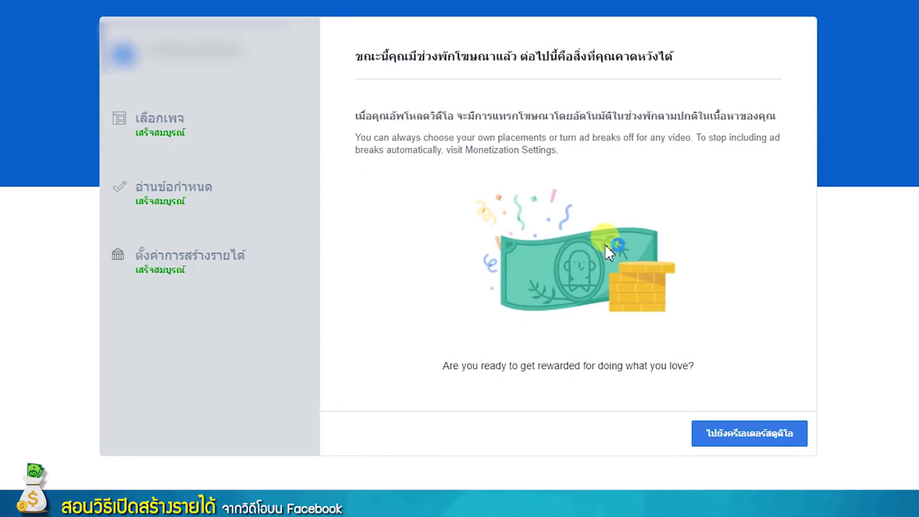
# - Go to Creator Studio and advance its ad breaks introduction to the page about audience insights
pyautogui.click(726, 442)
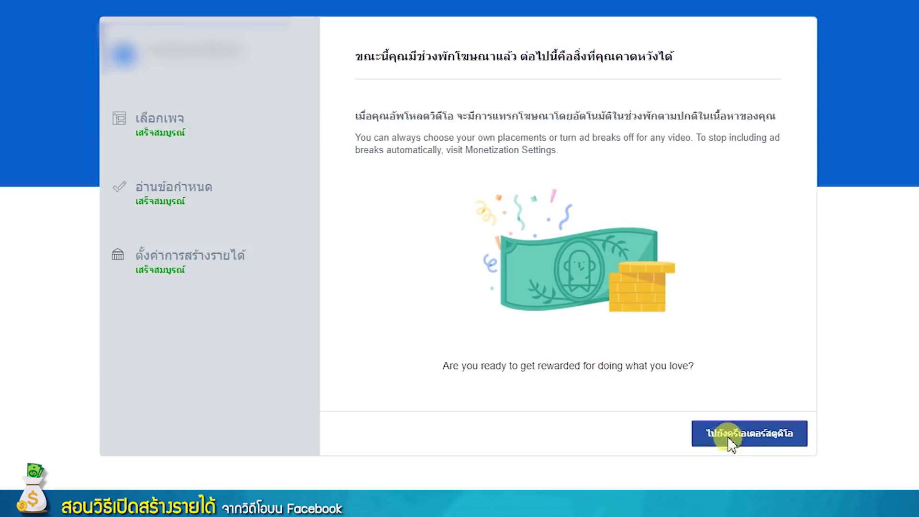
pyautogui.click(730, 441)
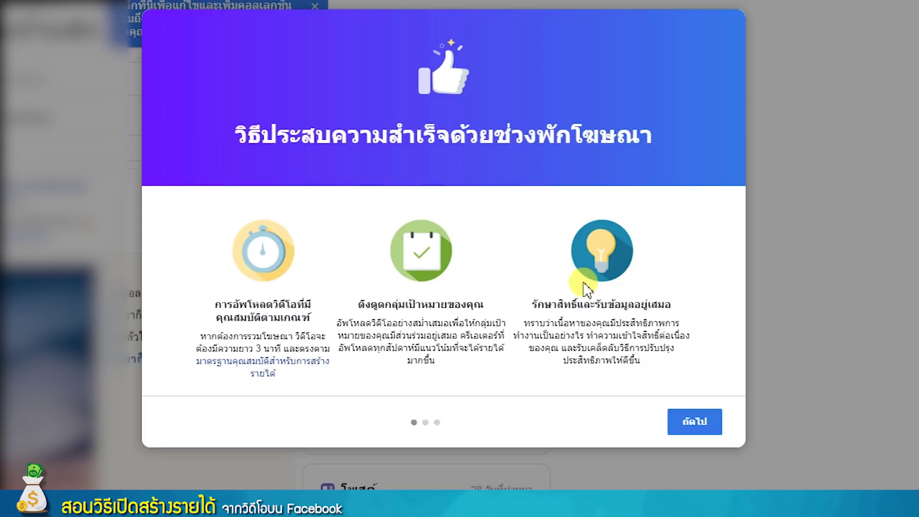
pyautogui.click(711, 429)
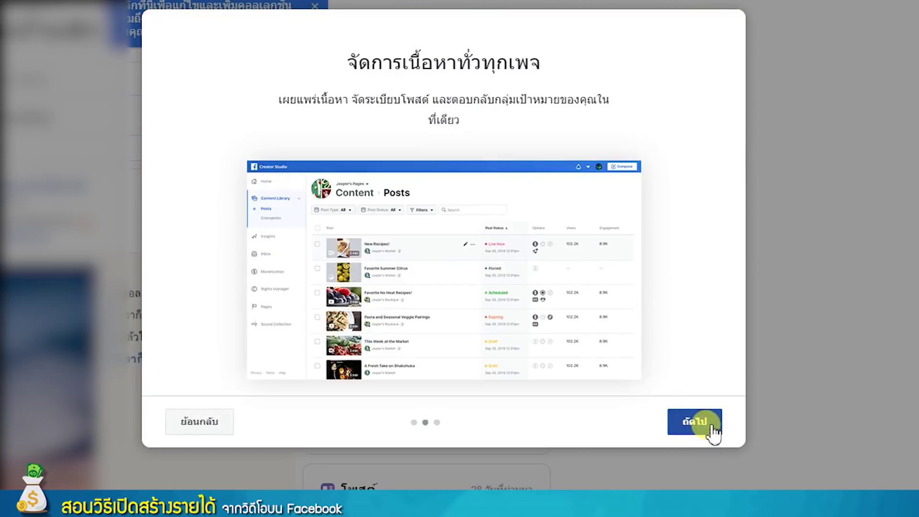
pyautogui.click(708, 432)
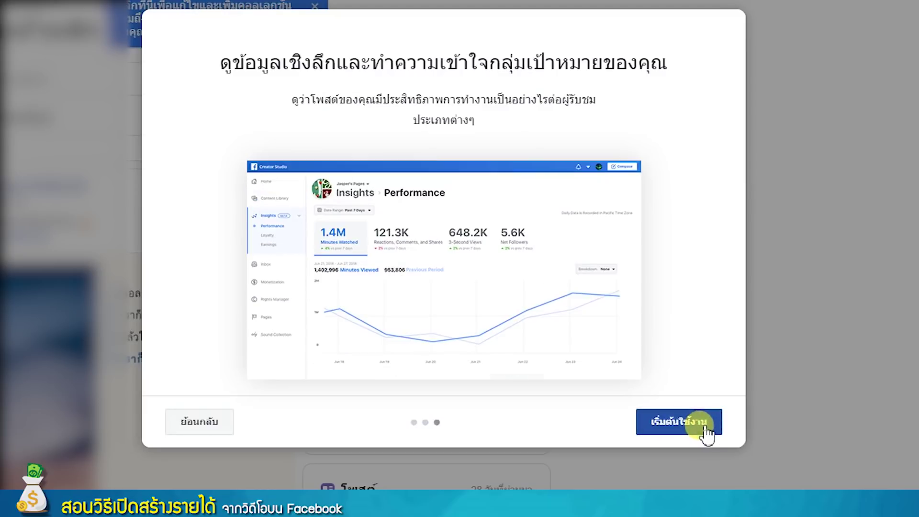